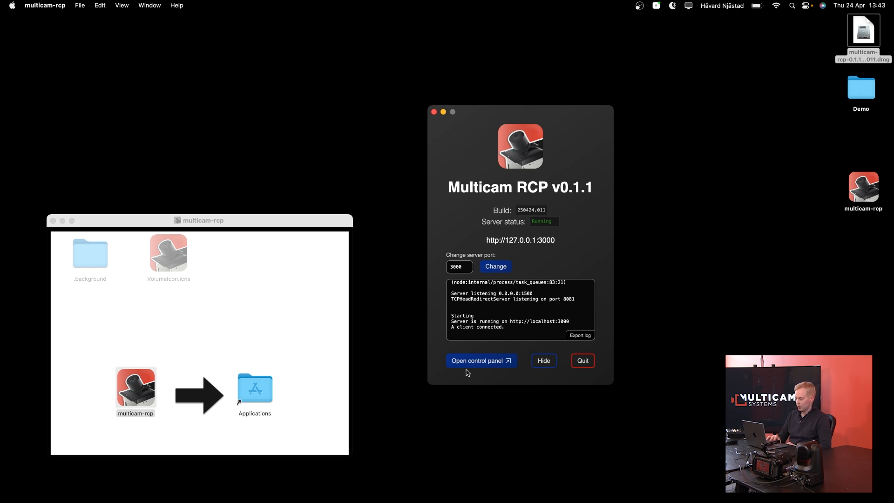
# Open the control panel in the browser and place its second tab in a separate, narrower window beside the first
pyautogui.click(479, 362)
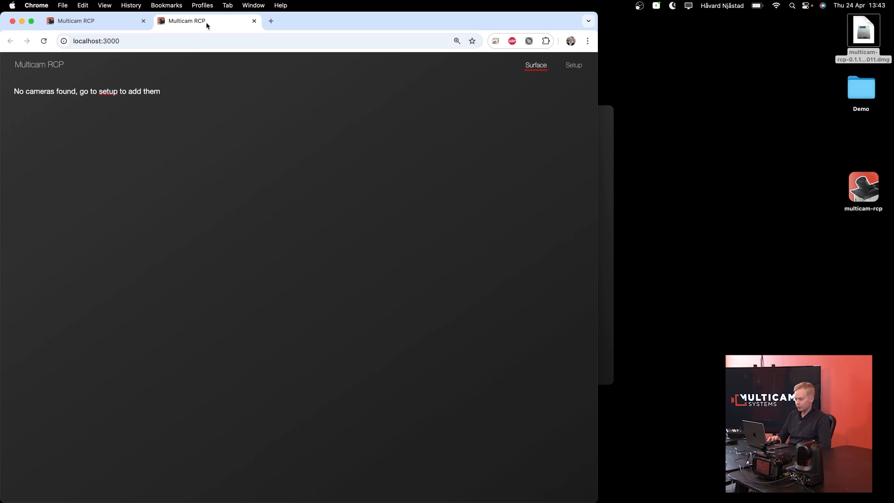
pyautogui.moveTo(205, 23); pyautogui.dragTo(352, 82)
pyautogui.doubleClick(353, 81)
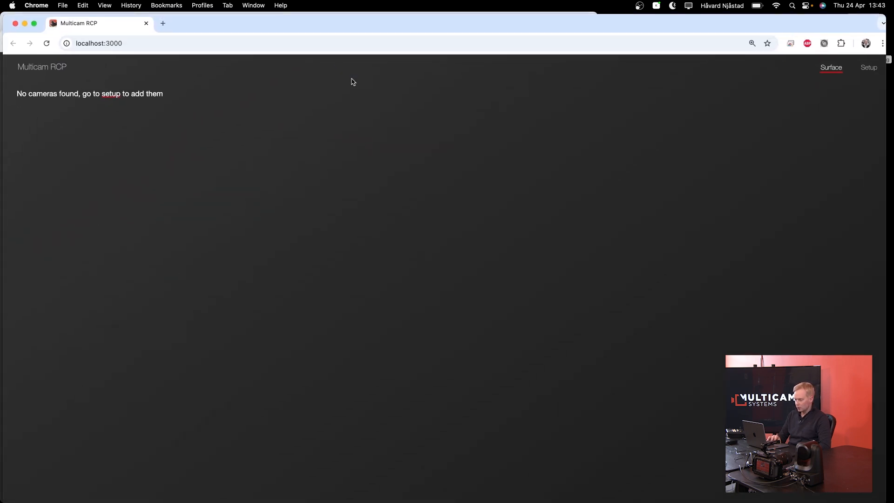
pyautogui.moveTo(1, 195); pyautogui.dragTo(598, 190)
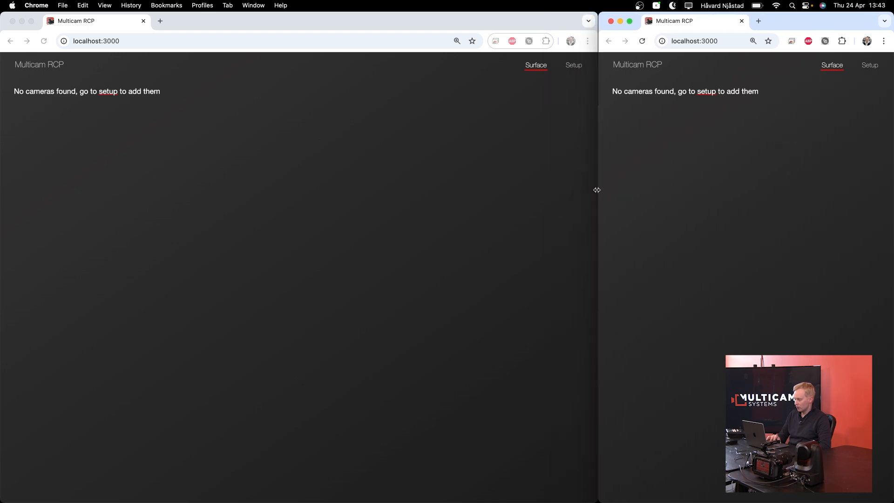
pyautogui.click(321, 152)
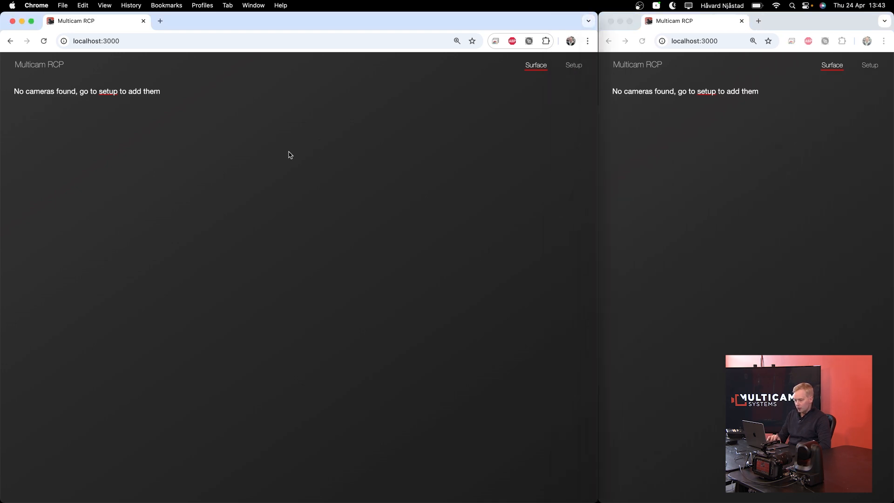
# In the visual setup, add a Camera base device and assign the detected BMPCC 4K at 10.0.1.26 to its control stack
pyautogui.click(109, 95)
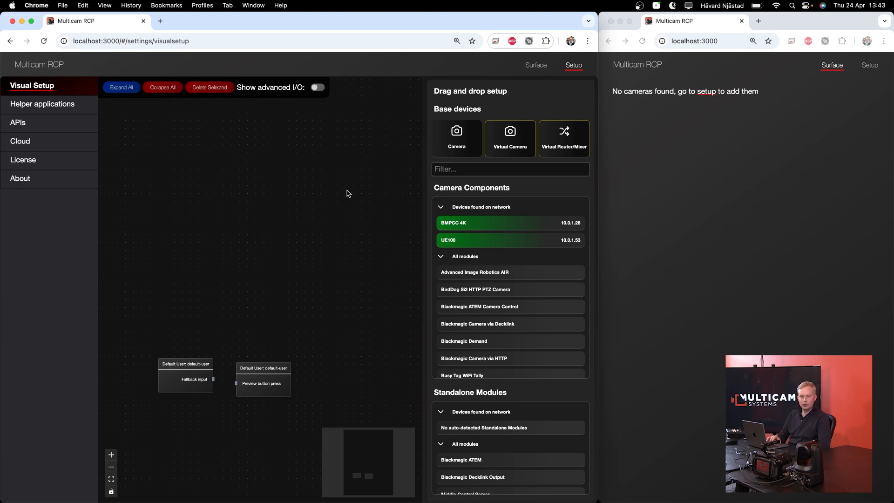
pyautogui.moveTo(460, 141); pyautogui.dragTo(177, 158)
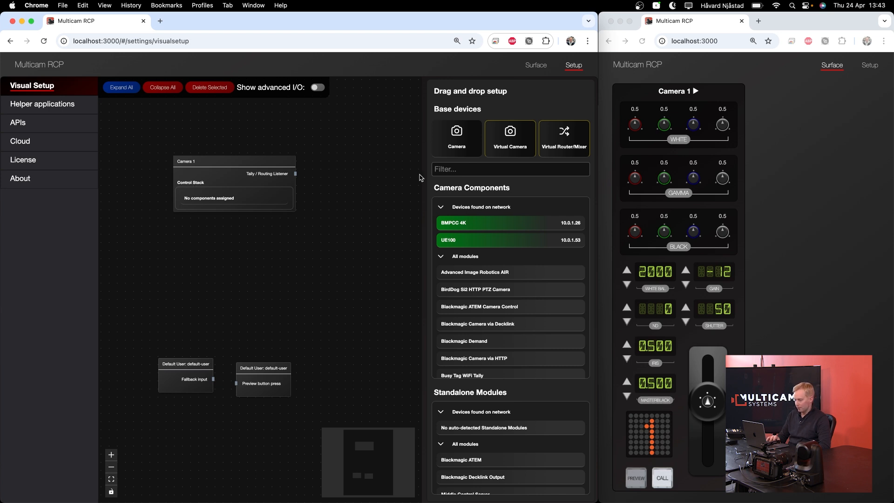
pyautogui.moveTo(474, 225); pyautogui.dragTo(475, 225)
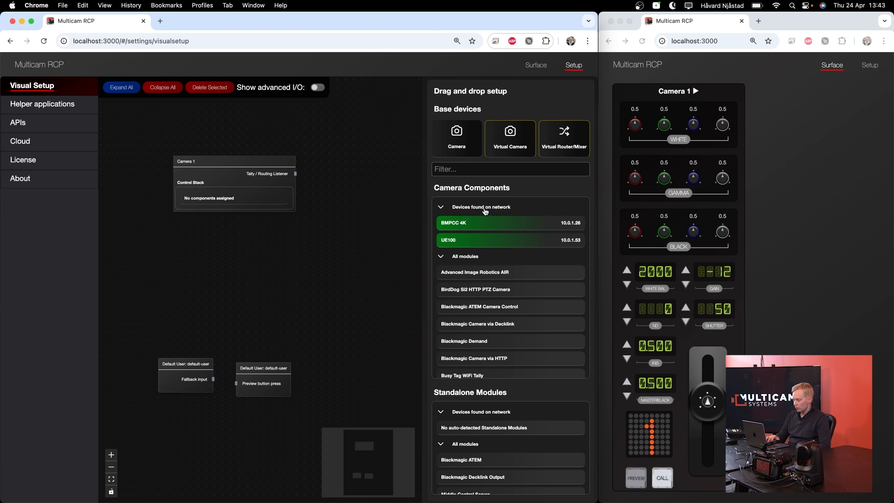
pyautogui.moveTo(460, 222)
pyautogui.moveTo(459, 222); pyautogui.dragTo(200, 198)
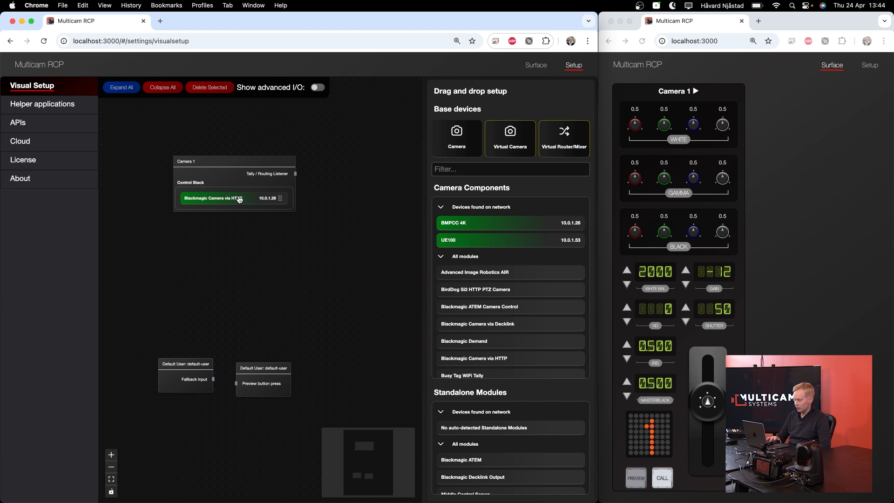
# Set Camera 1's iris to 0.335 on the surface and return to the setup window
pyautogui.click(834, 265)
pyautogui.moveTo(715, 391)
pyautogui.mouseDown()
pyautogui.moveTo(715, 366)
pyautogui.moveTo(709, 413)
pyautogui.moveTo(709, 376)
pyautogui.moveTo(708, 386)
pyautogui.mouseUp()
pyautogui.click(472, 175)
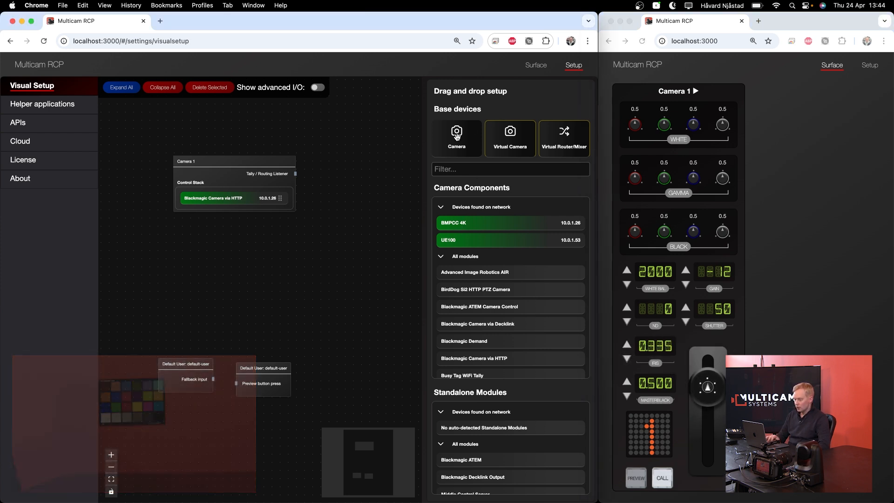
# Add a second Camera base device below Camera 1 and assign the detected UE100 at 10.0.1.53 to its control stack
pyautogui.moveTo(456, 135); pyautogui.dragTo(212, 238)
pyautogui.click(330, 237)
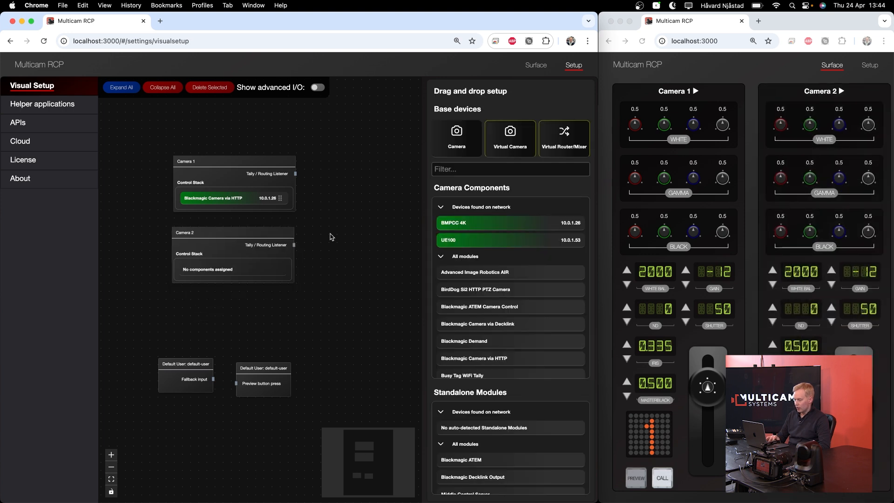
pyautogui.moveTo(444, 237)
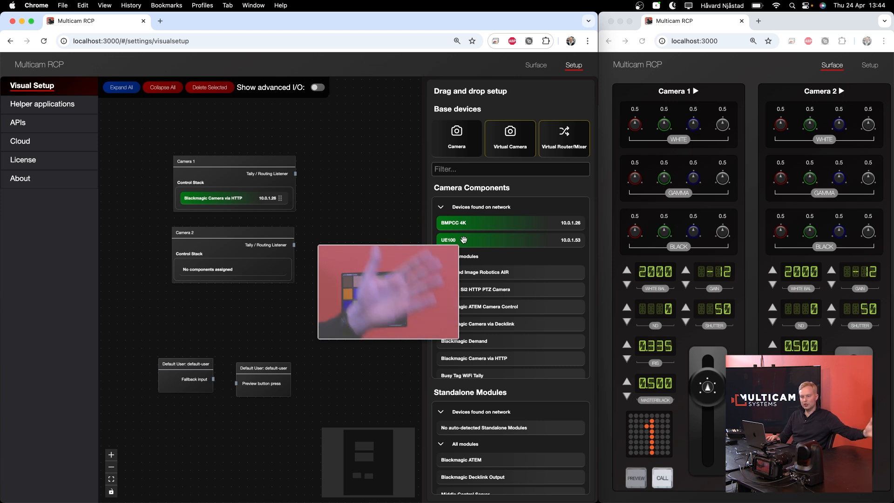
pyautogui.moveTo(463, 240); pyautogui.dragTo(221, 268)
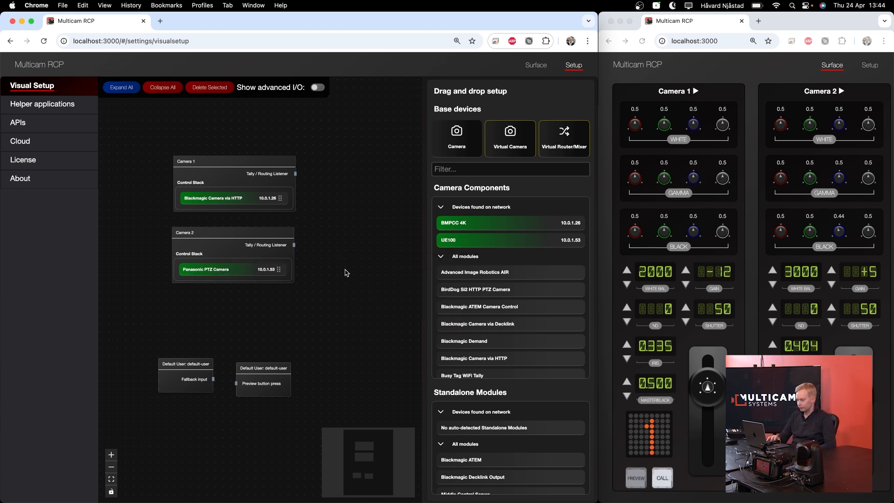
# Enlarge the surface window, expand Camera 2's settings and make its PTZ controls visible
pyautogui.doubleClick(793, 22)
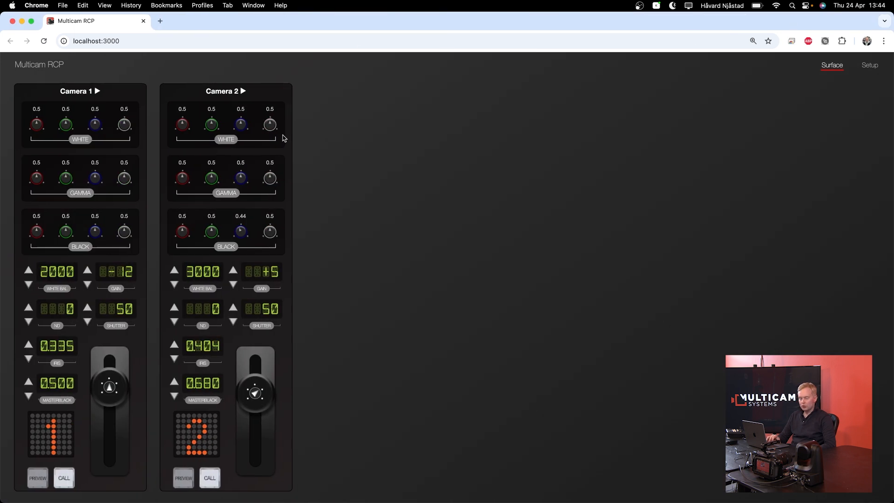
pyautogui.click(242, 92)
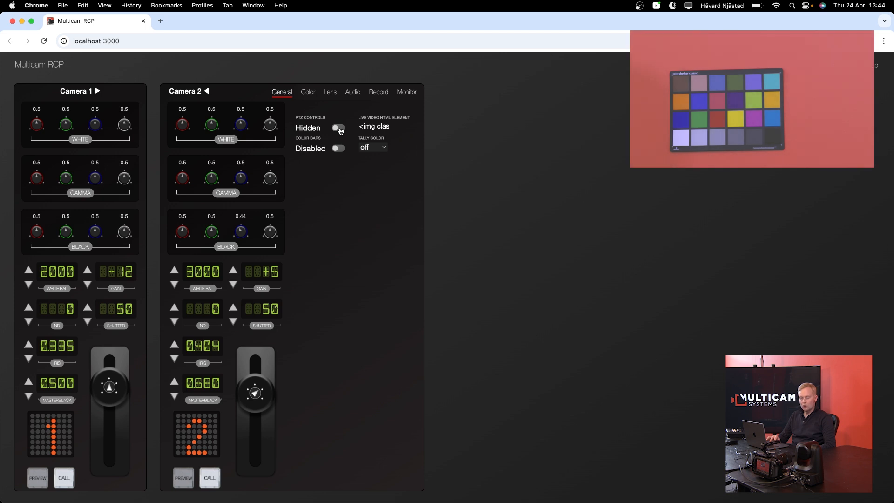
pyautogui.click(338, 128)
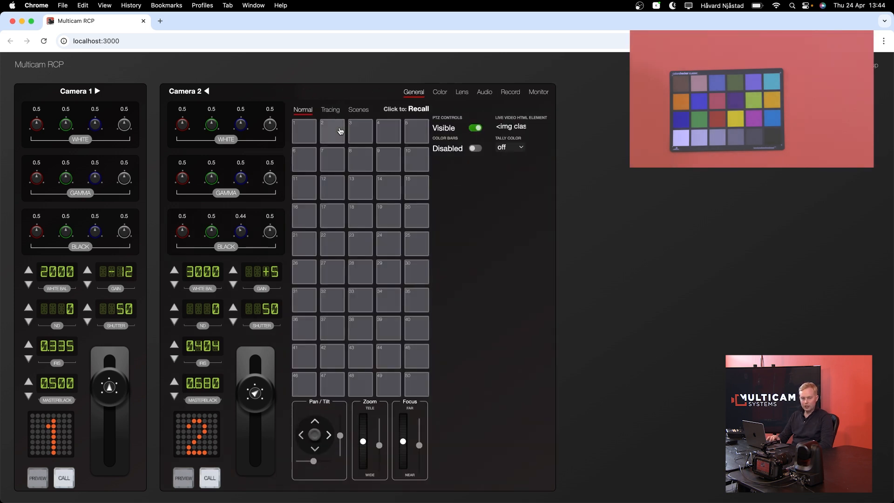
# Pan and tilt Camera 2 with its joystick and adjust its zoom
pyautogui.press('alt')
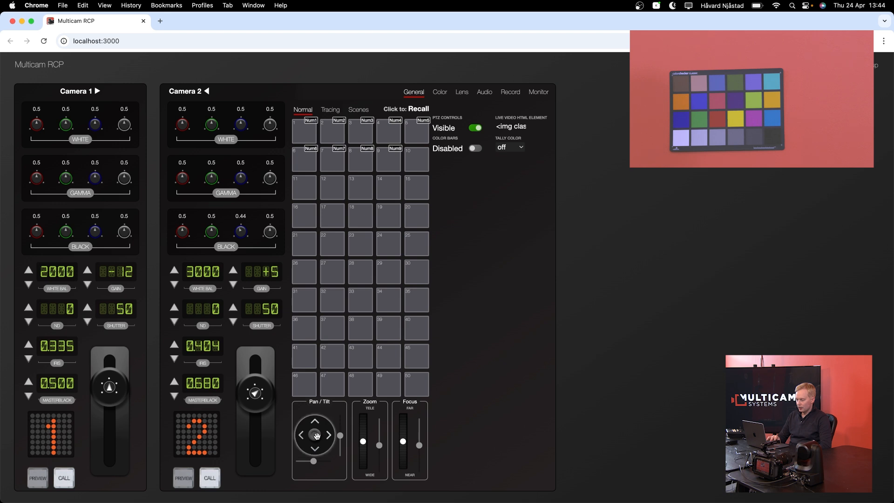
pyautogui.moveTo(334, 431); pyautogui.dragTo(303, 443)
pyautogui.moveTo(362, 440)
pyautogui.mouseDown()
pyautogui.moveTo(363, 460)
pyautogui.moveTo(363, 435)
pyautogui.mouseUp()
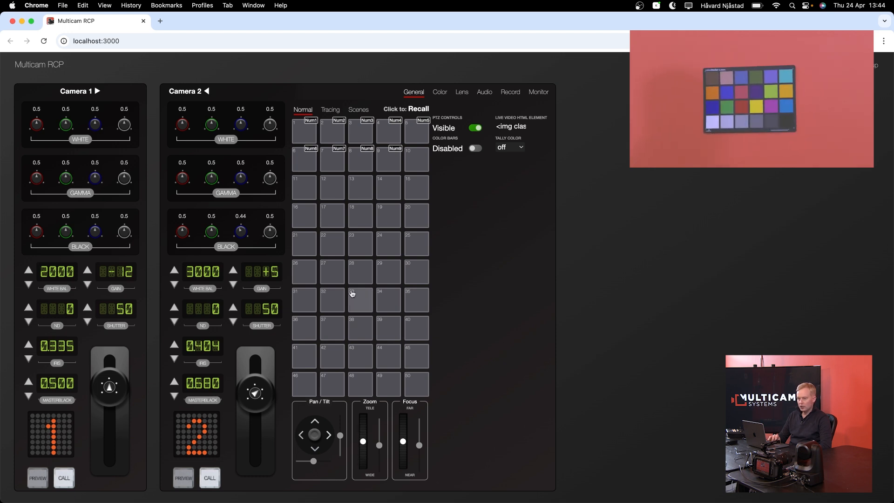
# Recall Camera 2's PTZ presets 1 and 2, ending on preset 1
pyautogui.click(307, 134)
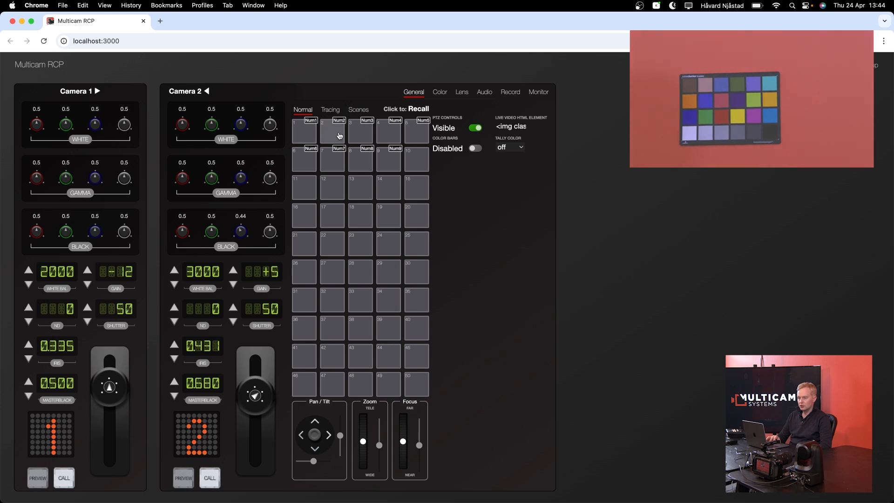
pyautogui.click(339, 135)
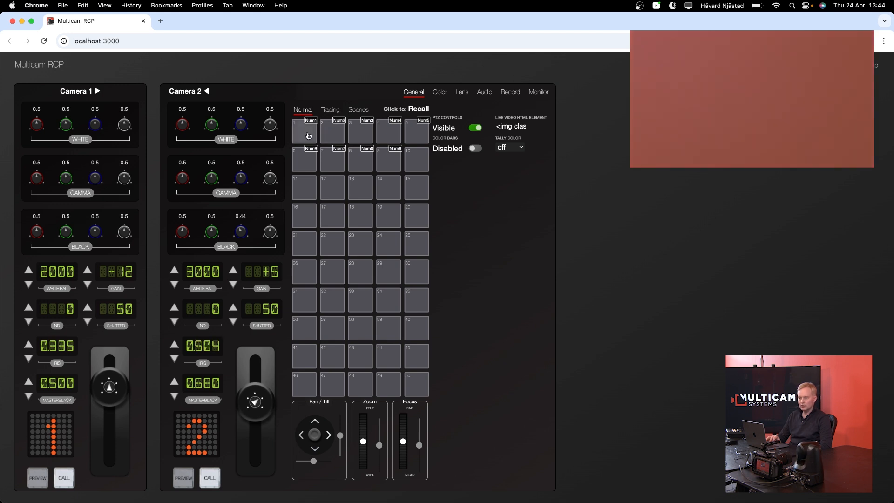
pyautogui.click(307, 135)
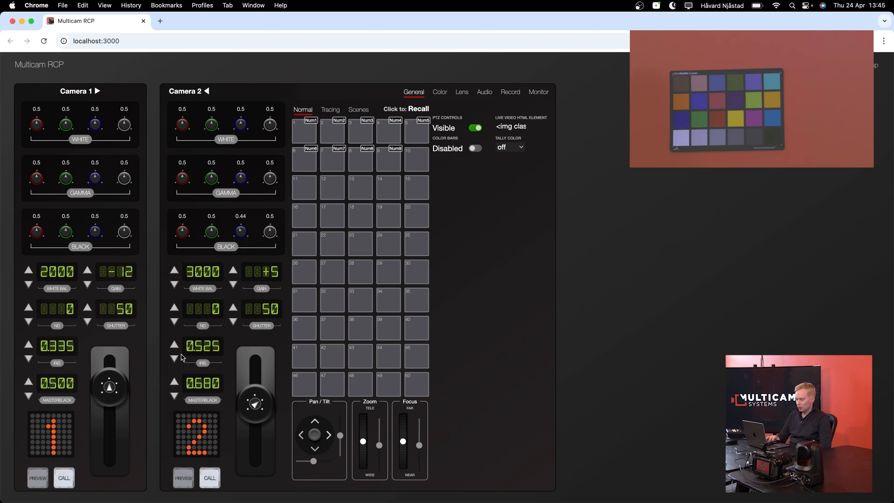
# Set Camera 2's iris to 0.418 and its master black to 0.580
pyautogui.moveTo(255, 403); pyautogui.dragTo(255, 396)
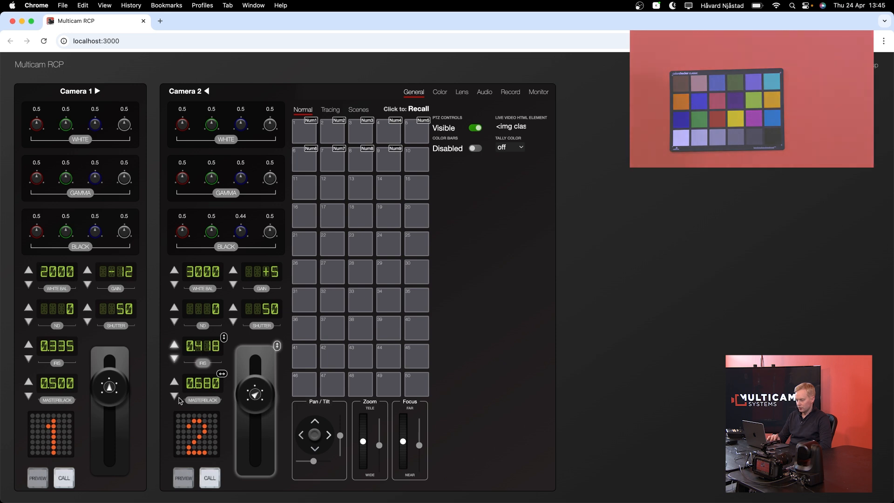
pyautogui.click(174, 383)
pyautogui.click(175, 382)
pyautogui.click(174, 382)
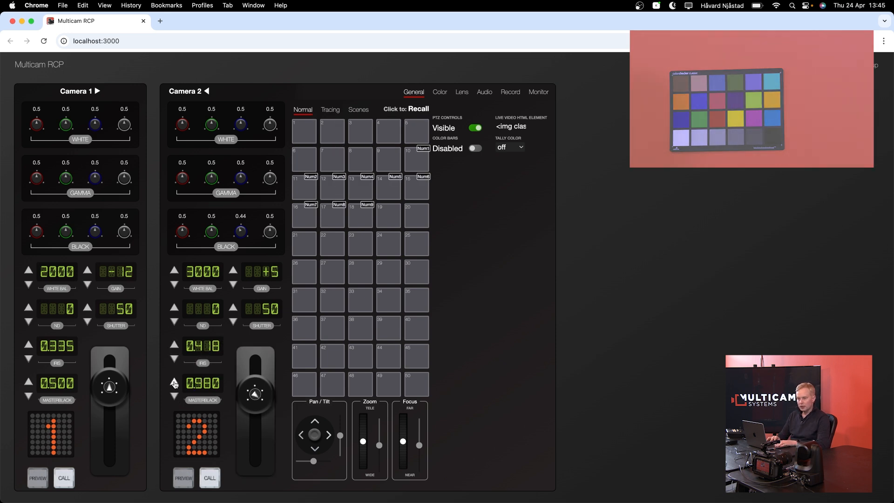
pyautogui.click(174, 395)
pyautogui.click(174, 396)
pyautogui.click(174, 395)
pyautogui.click(174, 395)
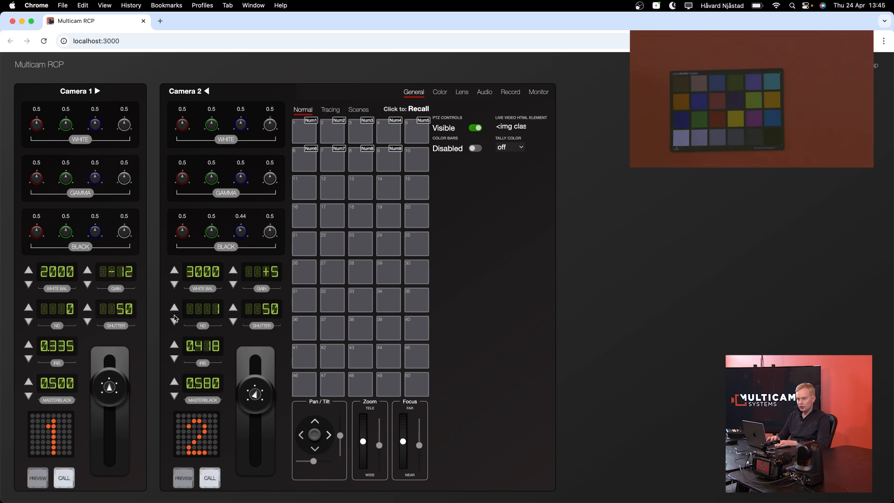
# Try lowering Camera 2's gain and bring it back to +5
pyautogui.click(233, 284)
pyautogui.click(233, 284)
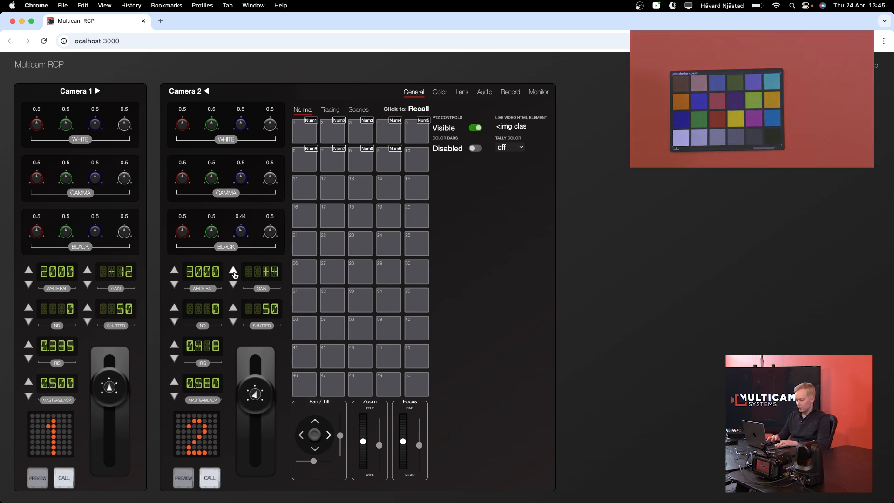
pyautogui.click(233, 271)
# Try the blue and red white controls of Camera 2, ending with both at 0.5
pyautogui.moveTo(246, 129)
pyautogui.mouseDown()
pyautogui.moveTo(247, 145)
pyautogui.moveTo(242, 124)
pyautogui.mouseUp()
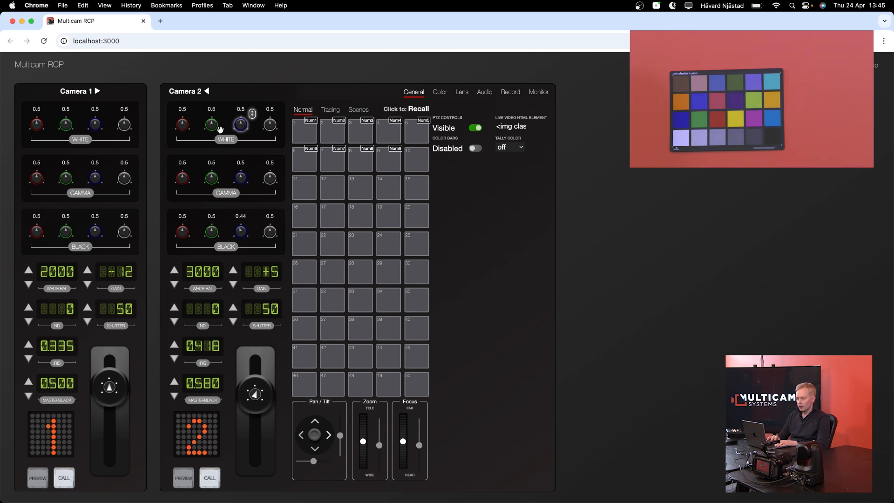
pyautogui.moveTo(183, 125); pyautogui.dragTo(189, 141)
pyautogui.doubleClick(184, 125)
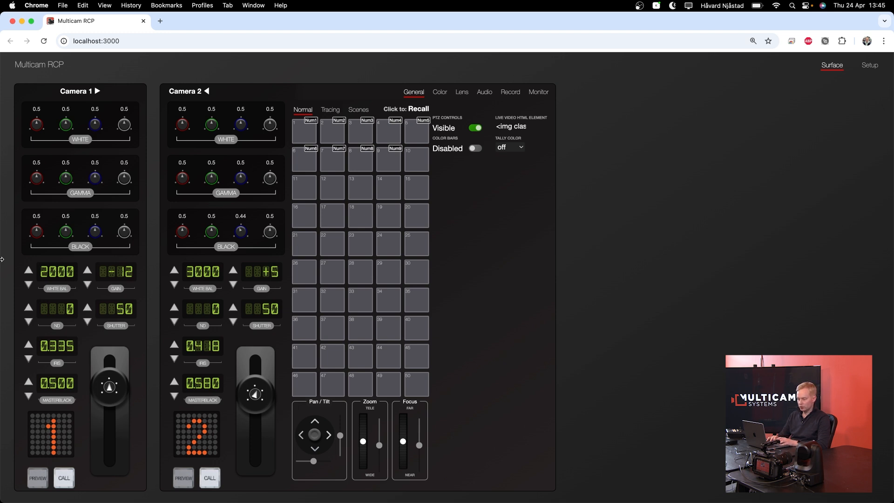
# Hide Camera 2's PTZ controls and collapse its settings, and narrow the surface window to uncover the setup window
pyautogui.click(478, 130)
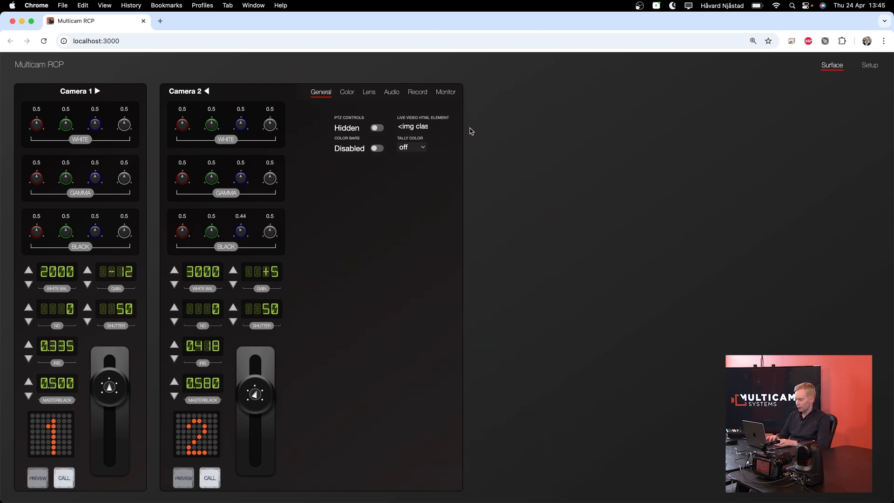
pyautogui.click(207, 92)
pyautogui.moveTo(1, 321); pyautogui.dragTo(583, 299)
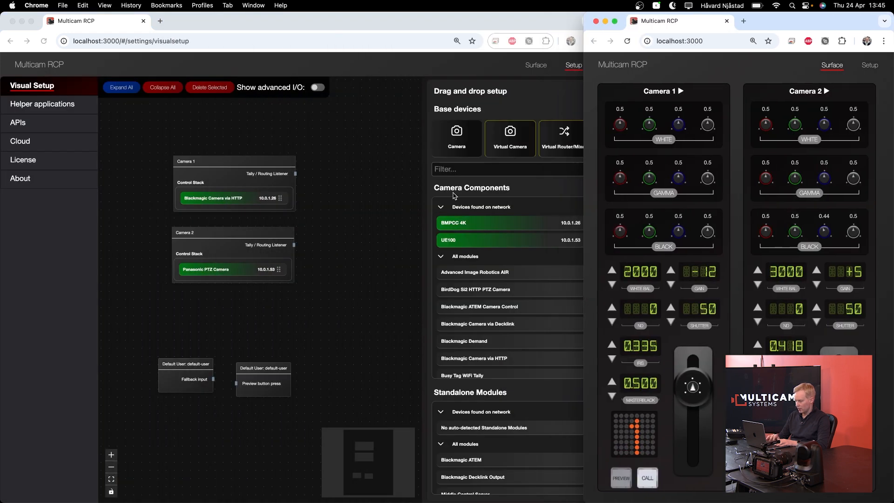
# Add a third Camera base device to the visual setup and position it directly below Camera 2
pyautogui.click(456, 142)
pyautogui.moveTo(456, 142); pyautogui.dragTo(288, 298)
pyautogui.moveTo(342, 304); pyautogui.dragTo(225, 295)
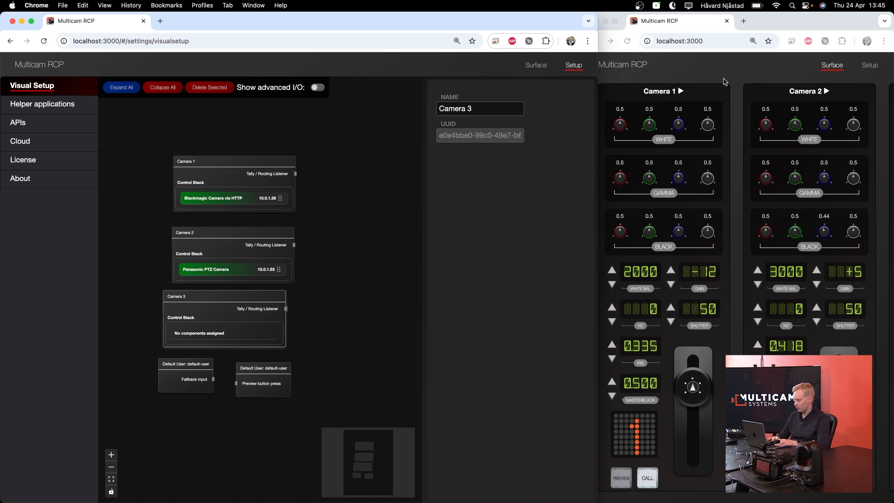
# Enlarge the surface window and adjust Camera 1's iris in small increments, ending at 0.365
pyautogui.click(794, 18)
pyautogui.doubleClick(794, 18)
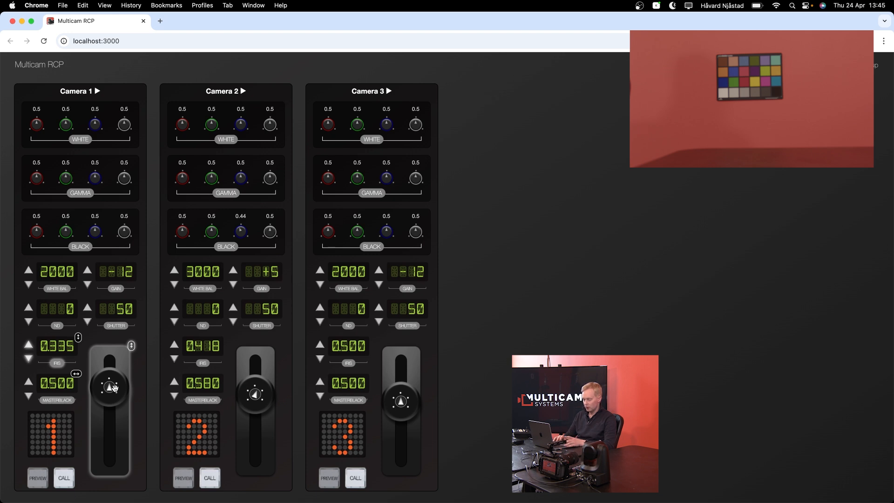
pyautogui.scroll(-2, 114, 387)
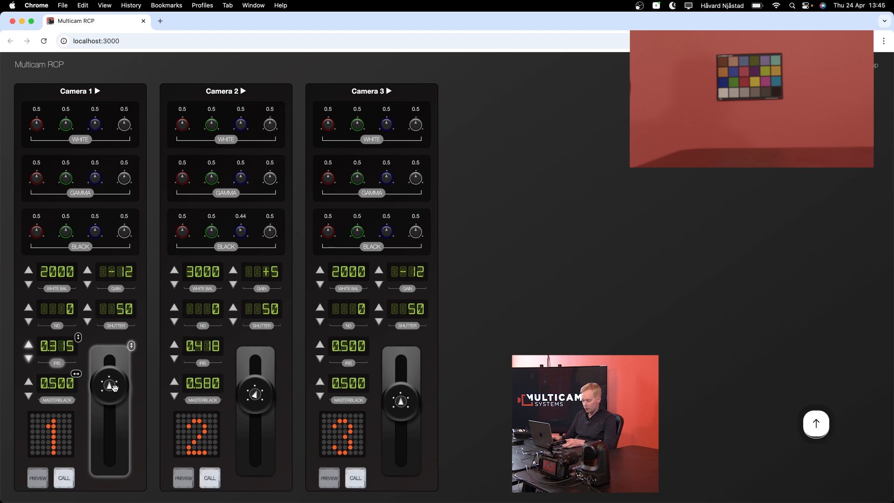
pyautogui.scroll(3, 115, 388)
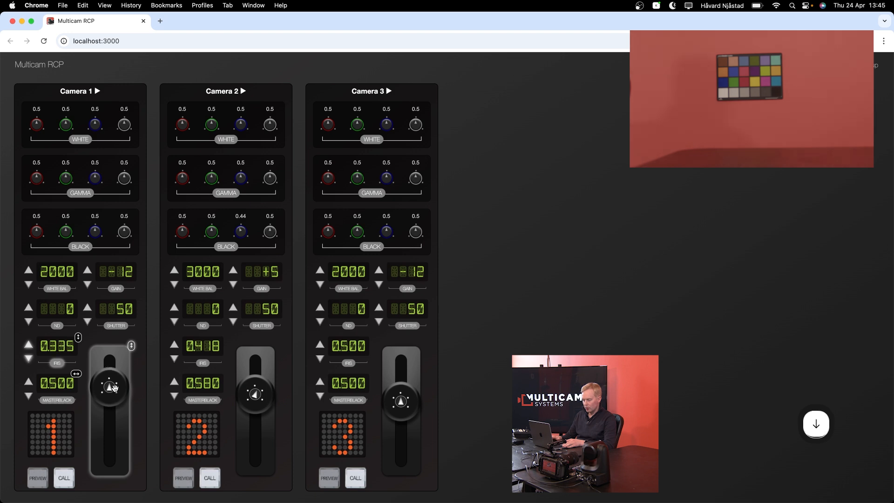
pyautogui.scroll(2, 115, 387)
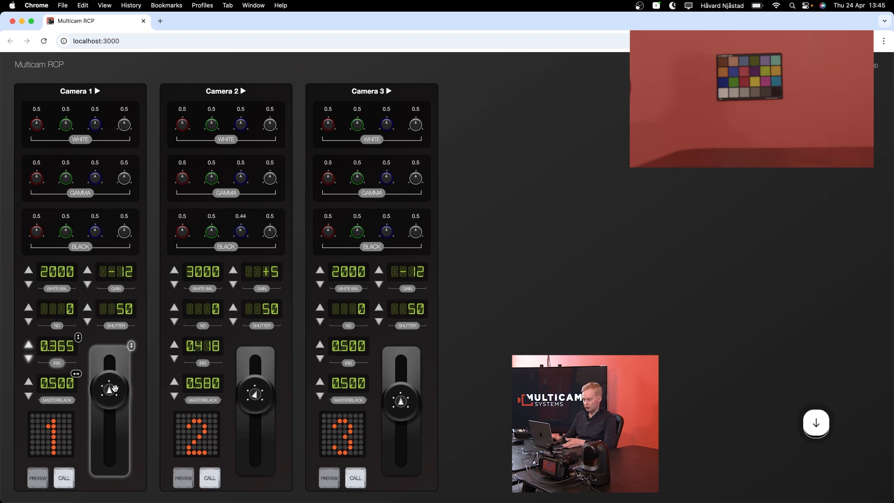
# Adjust Camera 1's iris up and down in larger increments, ending at 0.565
pyautogui.press('shift')
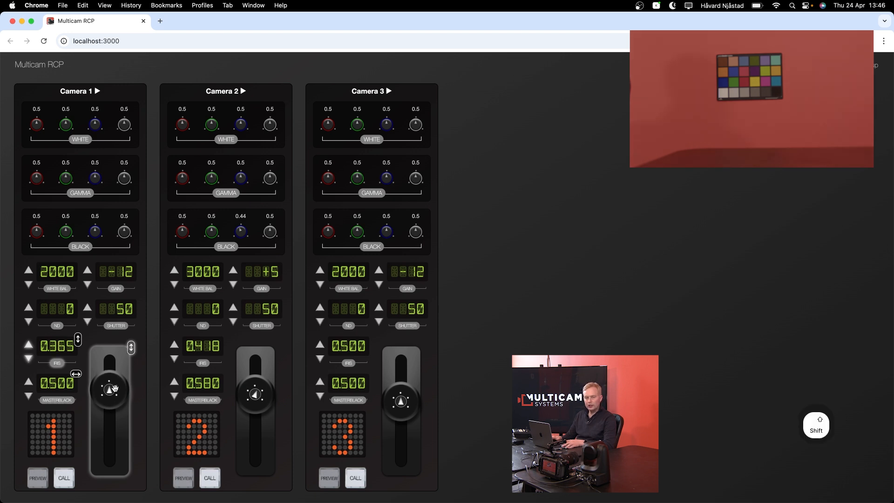
pyautogui.scroll(2, 115, 387)
pyautogui.scroll(-4, 115, 388)
pyautogui.scroll(4, 115, 387)
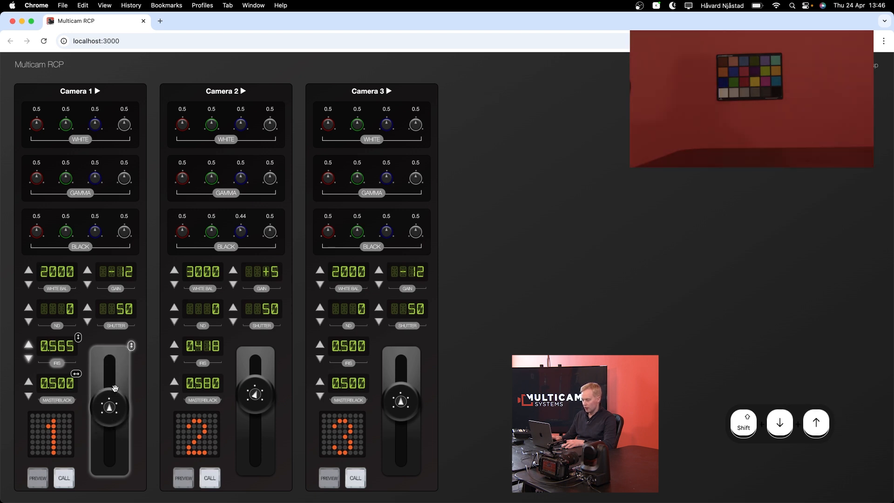
# Adjust Camera 1's iris up and down in fine increments, ending at 0.559
pyautogui.press('alt')
pyautogui.scroll(-1, 114, 388)
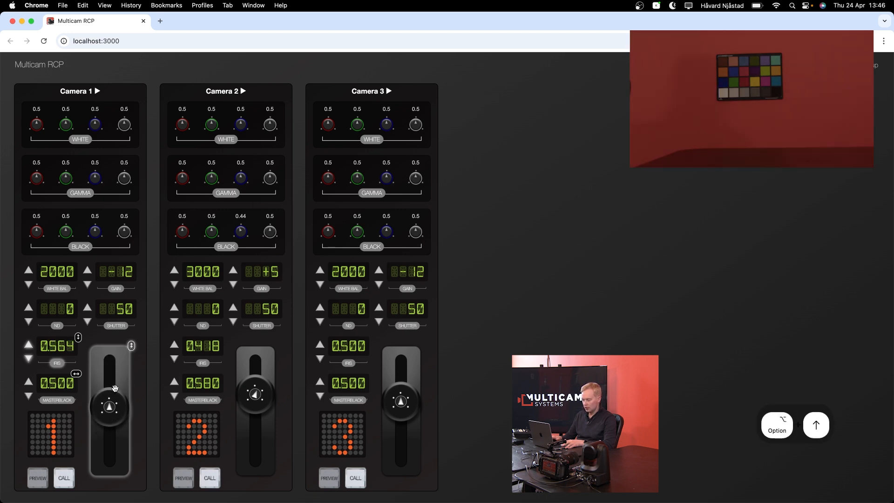
pyautogui.hotkey('alt', 'Up')
pyautogui.hotkey('alt', 'Up')
pyautogui.hotkey('alt', 'Down')
pyautogui.hotkey('alt', 'Down')
pyautogui.hotkey('alt', 'Down')
pyautogui.hotkey('alt', 'Up')
pyautogui.hotkey('alt', 'Down')
pyautogui.hotkey('alt', 'Up')
pyautogui.hotkey('alt', 'Up')
pyautogui.hotkey('alt', 'Down')
pyautogui.hotkey('alt', 'Down')
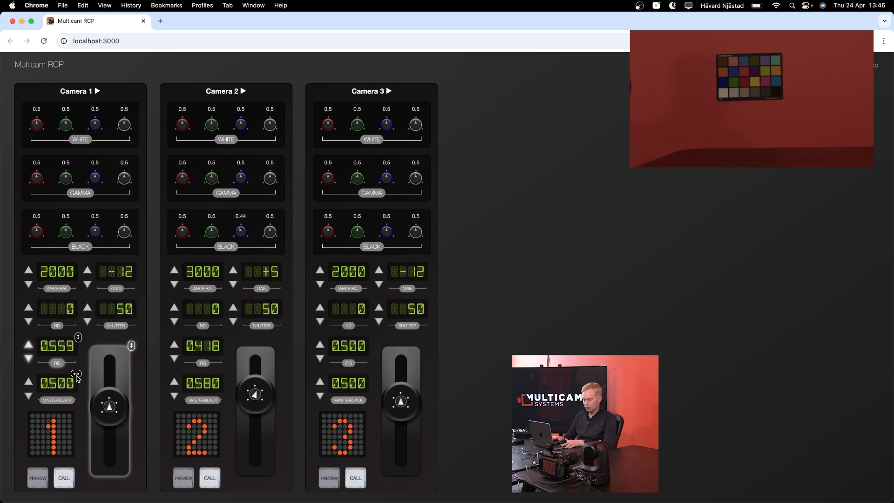
# Raise and lower Camera 1's master black, ending at 0.510
pyautogui.hotkey('alt', 'Right')
pyautogui.hotkey('alt', 'Left')
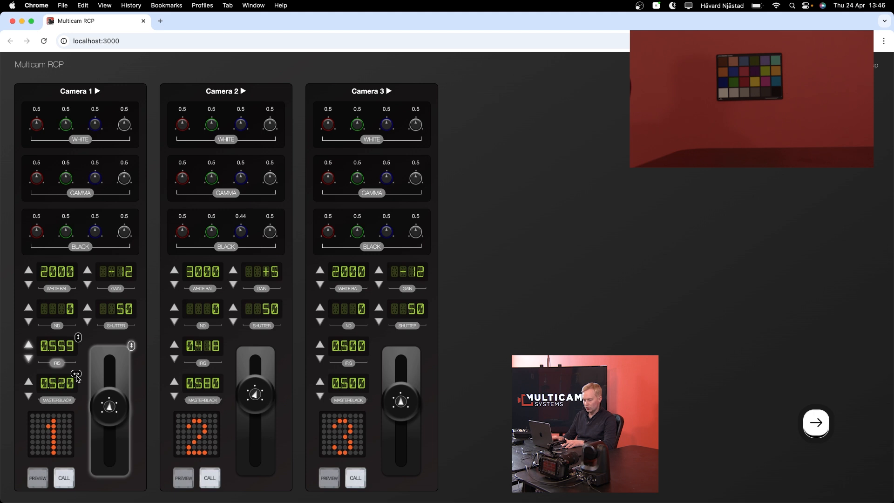
pyautogui.hotkey('alt', 'Left')
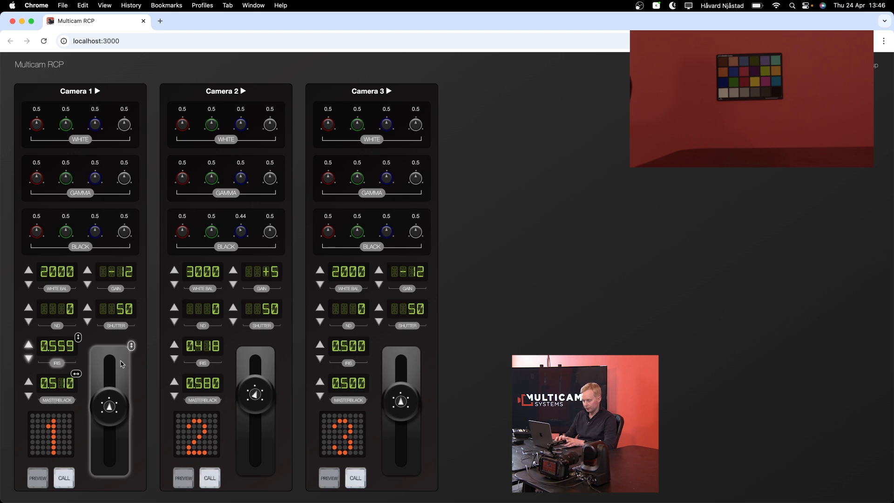
# Move the control focus backwards from Camera 1's iris to its blue gamma knob
pyautogui.press('shift')
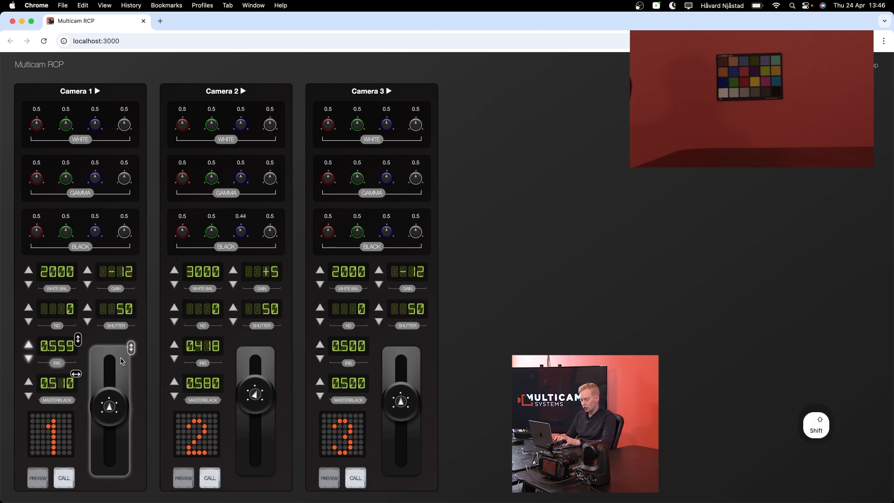
pyautogui.hotkey('shift', 'Tab')
pyautogui.hotkey('shift', 'Tab')
pyautogui.hotkey('shift', 'Tab')
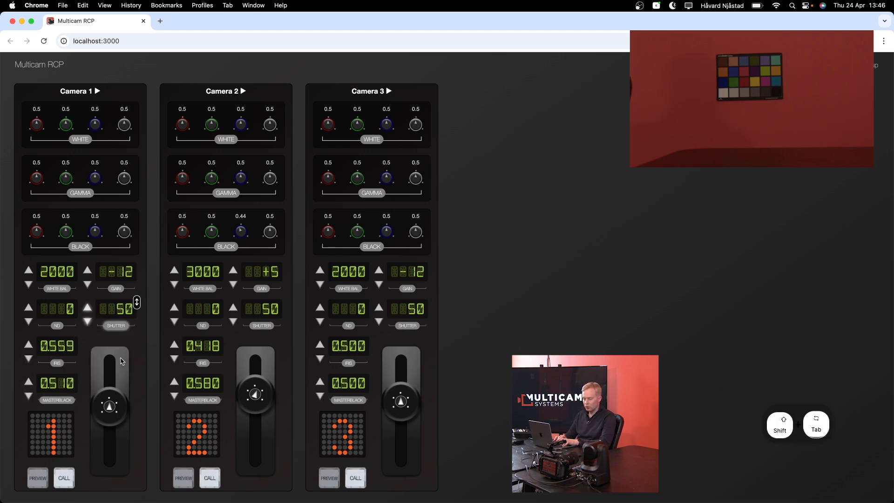
pyautogui.hotkey('shift', 'Tab')
pyautogui.hotkey('shift', 'Tab')
pyautogui.hotkey('shift', 'Tab')
pyautogui.hotkey('shift', 'Tab')
pyautogui.hotkey('shift', 'Tab')
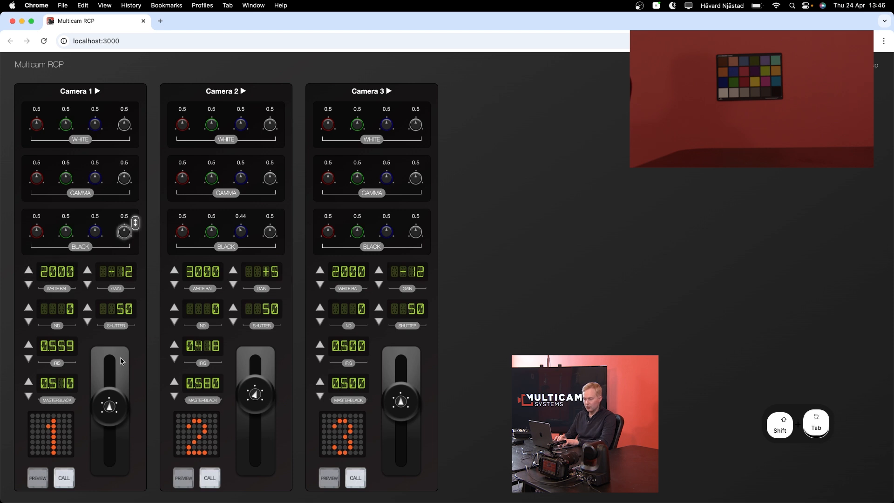
pyautogui.hotkey('shift', 'Tab')
pyautogui.hotkey('shift', 'Tab')
pyautogui.hotkey('shift', 'Tab')
pyautogui.hotkey('shift', 'Tab')
pyautogui.hotkey('shift', 'Tab')
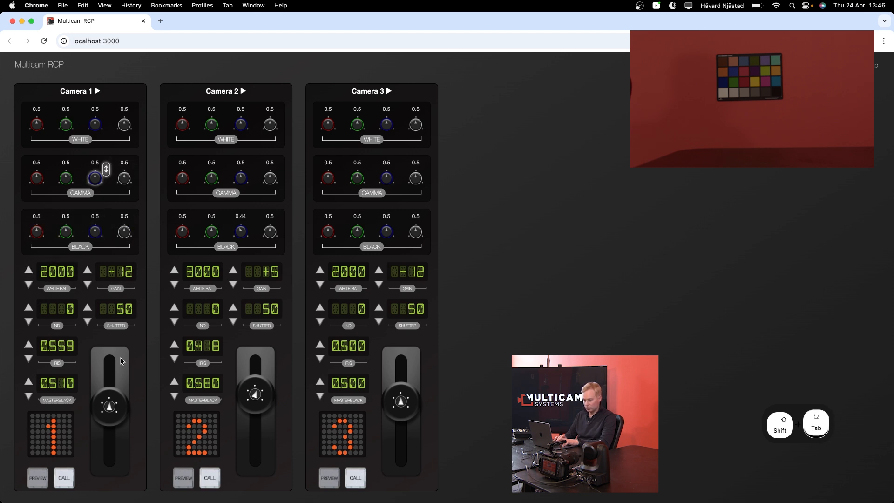
# Move the control focus forward to Camera 1's gain and adjust it up and down, ending at -10
pyautogui.press('Tab')
pyautogui.press('Tab')
pyautogui.press('Tab')
pyautogui.press('Tab')
pyautogui.press('Tab')
pyautogui.press('Tab')
pyautogui.press('Tab')
pyautogui.press('Tab')
pyautogui.press('Tab')
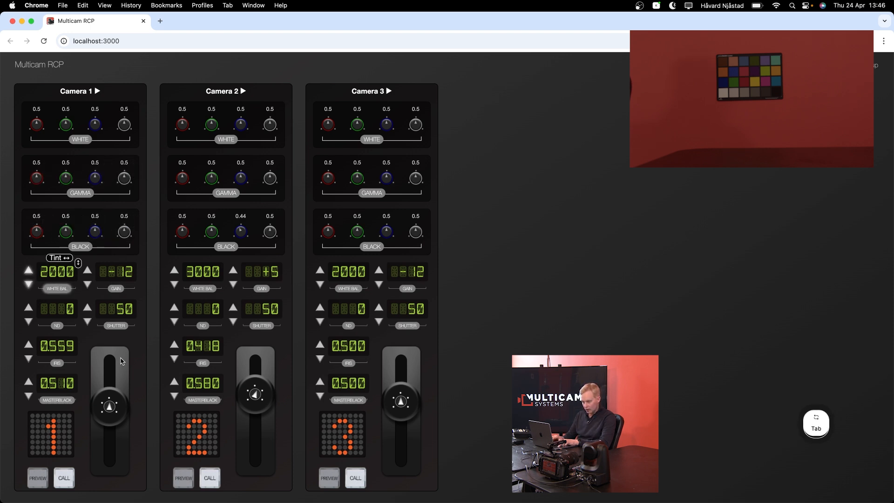
pyautogui.hotkey('shift', 'Up')
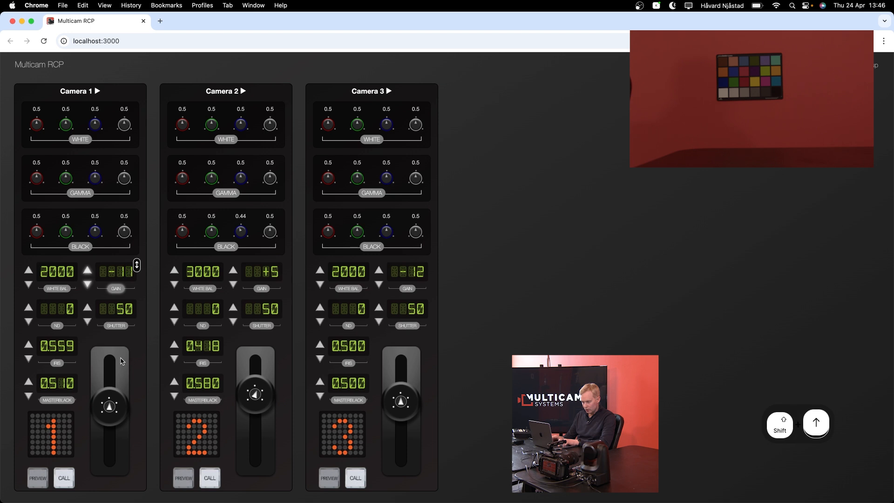
pyautogui.hotkey('shift', 'Down')
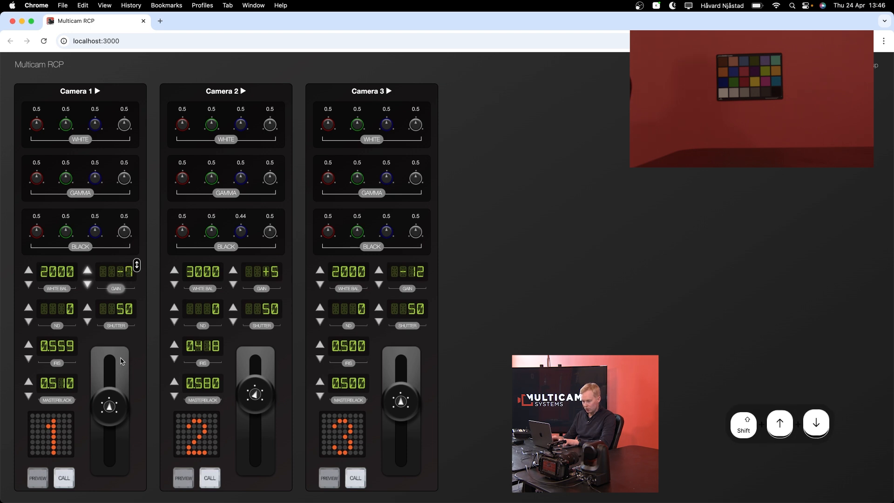
pyautogui.hotkey('shift', 'Down')
pyautogui.hotkey('shift', 'Down')
pyautogui.hotkey('shift', 'Up')
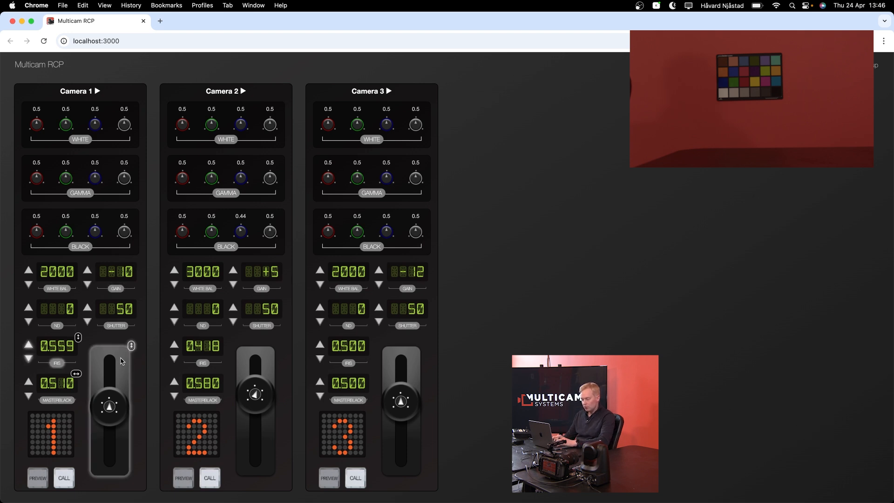
# Switch active control through Cameras 2, 3 and 1 twice in succession
pyautogui.press('2')
pyautogui.press('3')
pyautogui.press('1')
pyautogui.press('2')
pyautogui.press('3')
pyautogui.press('1')
# Select Camera 2 and adjust its iris up and down, ending at 0.388
pyautogui.press('2')
pyautogui.press('Up')
pyautogui.press('Up')
pyautogui.press('Up')
pyautogui.press('Down')
pyautogui.press('Down')
pyautogui.press('Down')
pyautogui.press('Up')
pyautogui.press('Up')
# Select Camera 3 and adjust its iris, ending at 0.470
pyautogui.press('3')
pyautogui.press('Up')
pyautogui.press('Up')
pyautogui.press('Up')
pyautogui.press('Down')
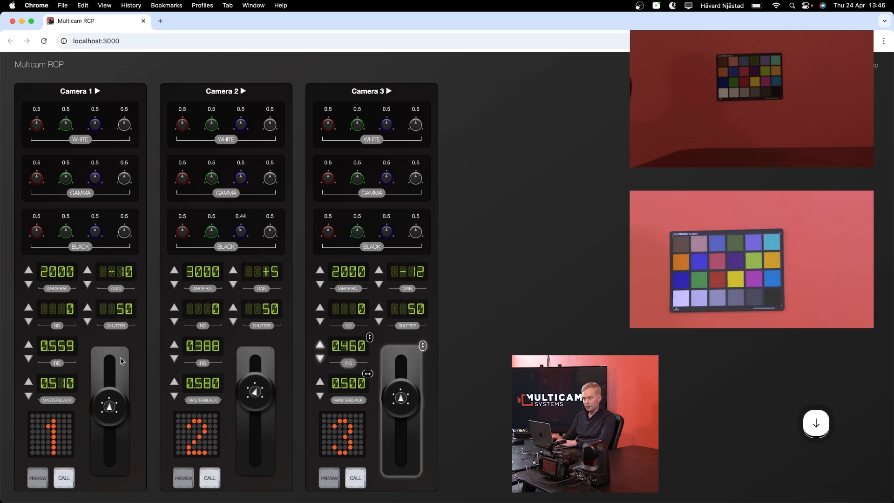
pyautogui.press('Up')
# Select Camera 1 again and adjust its iris, ending at 0.549
pyautogui.press('1')
pyautogui.press('Down')
pyautogui.press('Down')
pyautogui.press('Up')
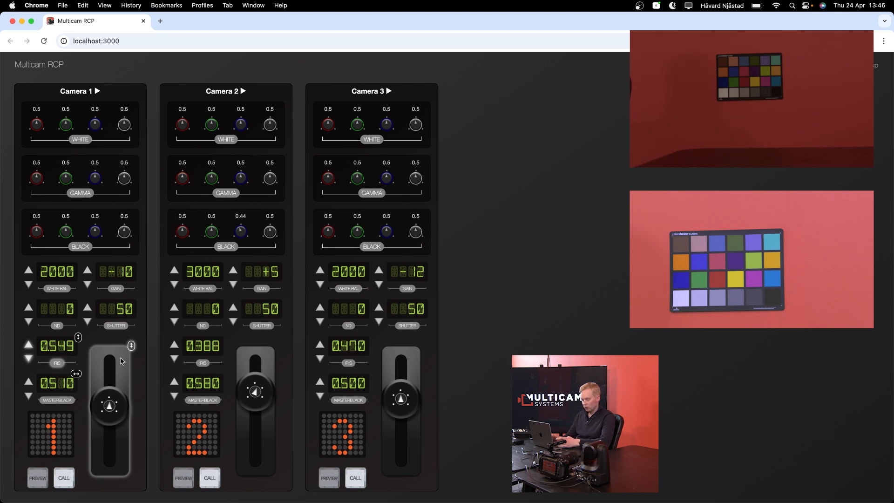
# Add Cameras 2 and 3 to the active selection alongside Camera 1
pyautogui.press('ctrl')
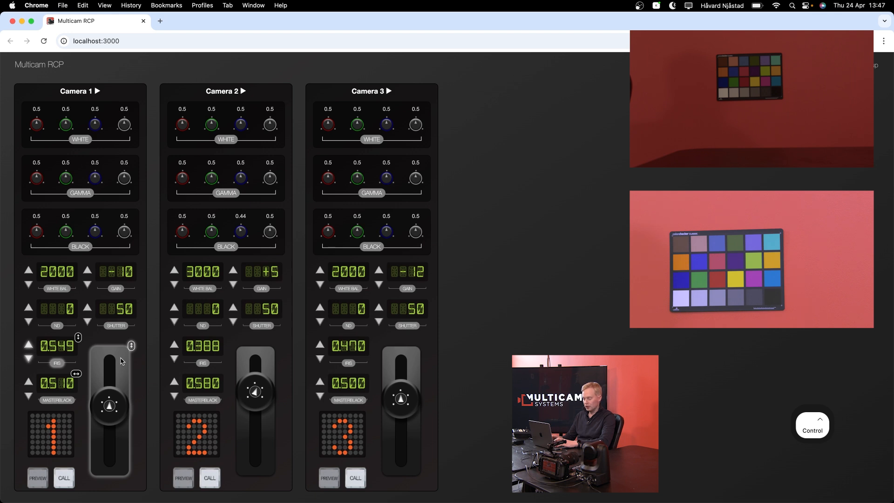
pyautogui.hotkey('ctrl', '2')
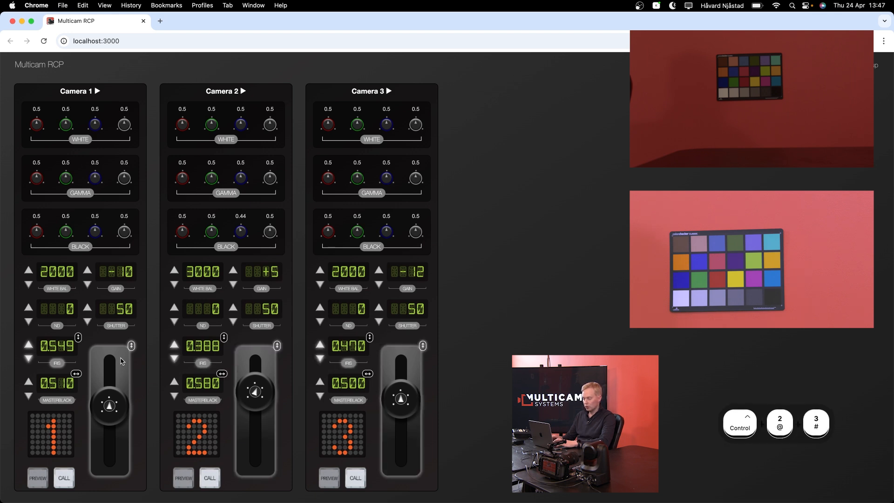
pyautogui.hotkey('ctrl', '3')
# Move the iris of all three cameras together up and down in large increments, ending at 0.549, 0.388 and 0.470
pyautogui.press('shift')
pyautogui.hotkey('shift', 'Up')
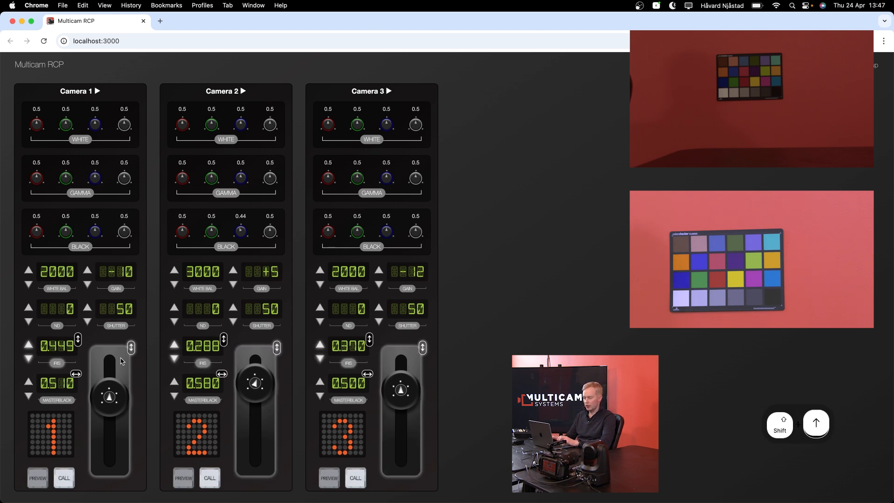
pyautogui.hotkey('shift', 'Down')
pyautogui.hotkey('shift', 'Down')
pyautogui.hotkey('shift', 'Down')
pyautogui.hotkey('shift', 'Down')
pyautogui.hotkey('shift', 'Up')
pyautogui.hotkey('shift', 'Up')
pyautogui.hotkey('shift', 'Up')
pyautogui.hotkey('shift', 'Up')
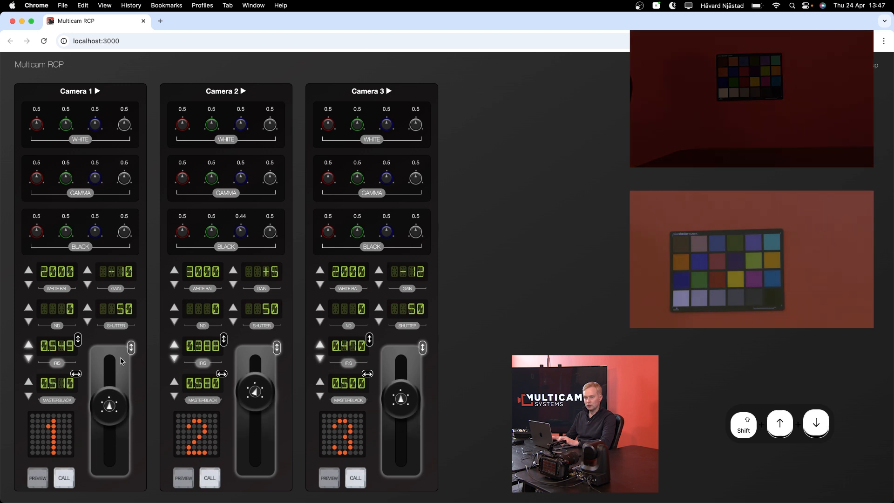
pyautogui.hotkey('shift', 'Down')
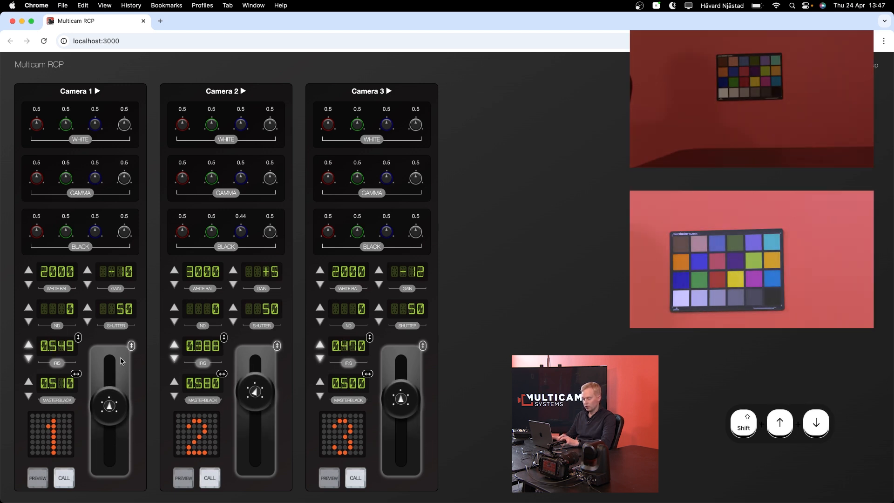
# Move the shared focus back through the controls and adjust the blue white knob of all three cameras, ending at 0.6
pyautogui.hotkey('shift', 'Tab')
pyautogui.hotkey('shift', 'Tab')
pyautogui.hotkey('shift', 'Tab')
pyautogui.hotkey('shift', 'Tab')
pyautogui.hotkey('shift', 'Tab')
pyautogui.hotkey('shift', 'Tab')
pyautogui.hotkey('shift', 'Tab')
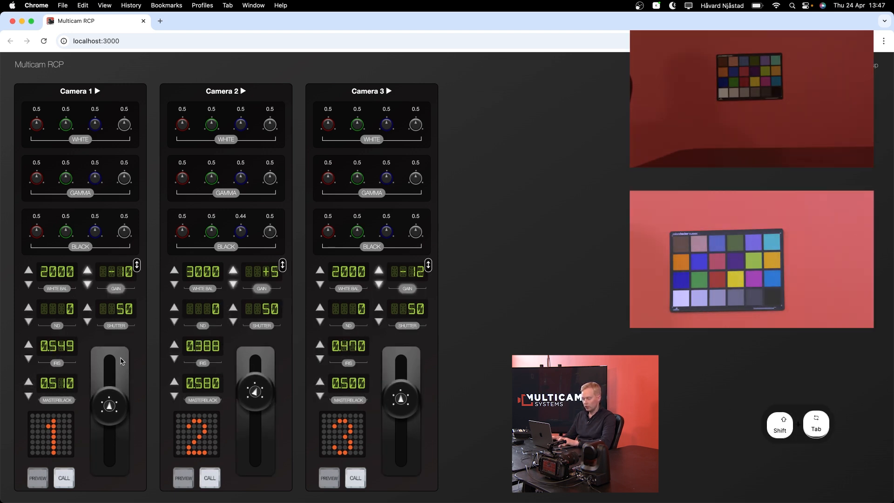
pyautogui.hotkey('shift', 'Tab')
pyautogui.hotkey('shift', 'Tab')
pyautogui.hotkey('shift', 'Tab')
pyautogui.hotkey('shift', 'Tab')
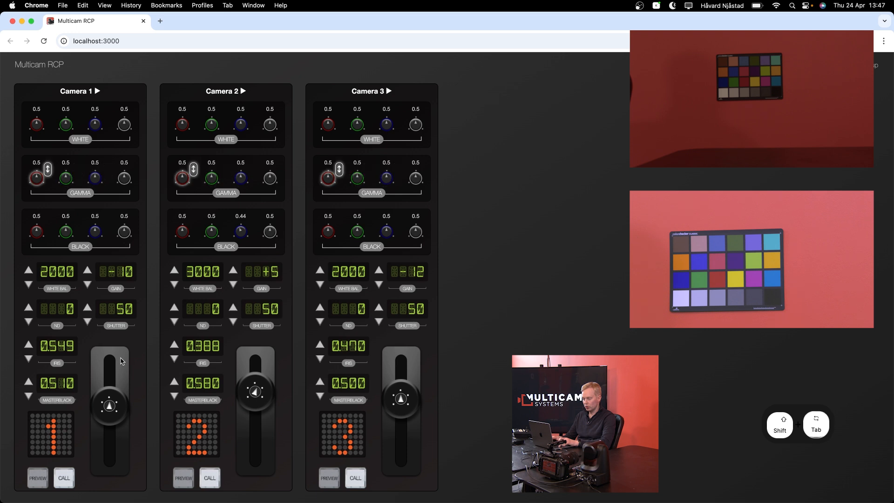
pyautogui.hotkey('shift', 'Up')
pyautogui.hotkey('shift', 'Up')
pyautogui.hotkey('shift', 'Down')
pyautogui.hotkey('shift', 'Down')
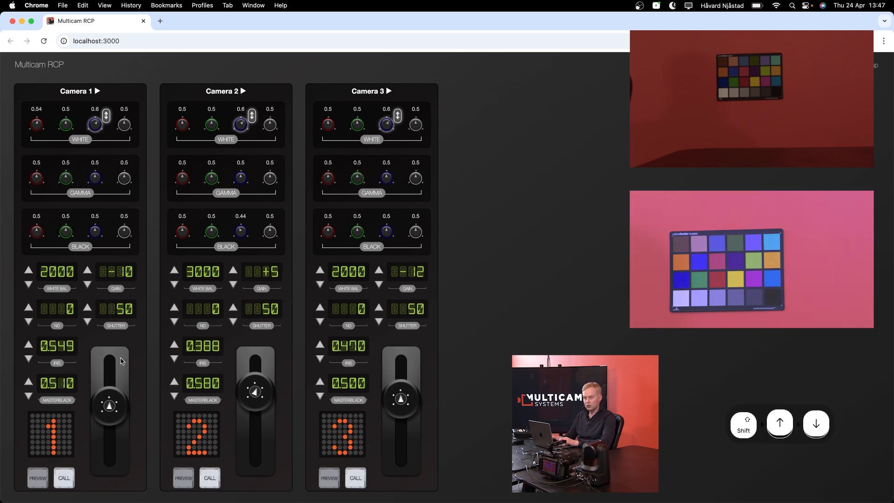